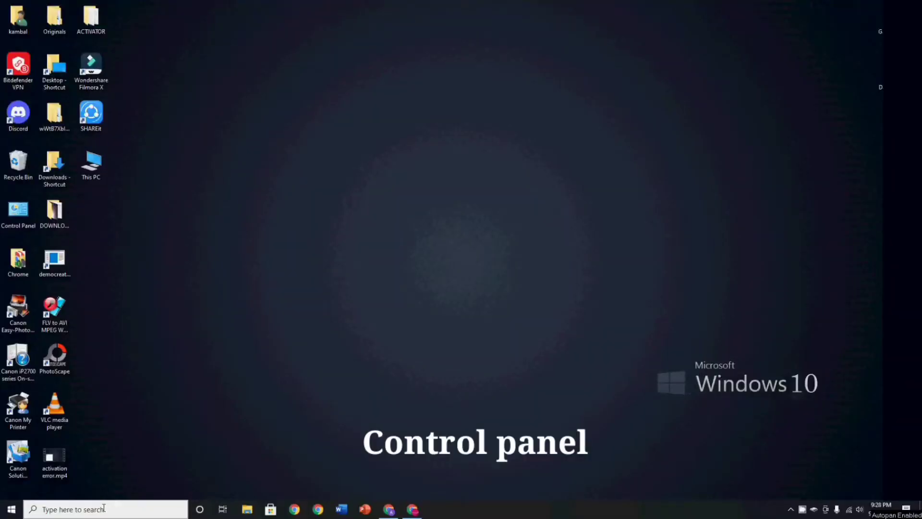
Find Control Panel through taskbar search and go to the Network and Sharing Center.
click(104, 508)
text(co)
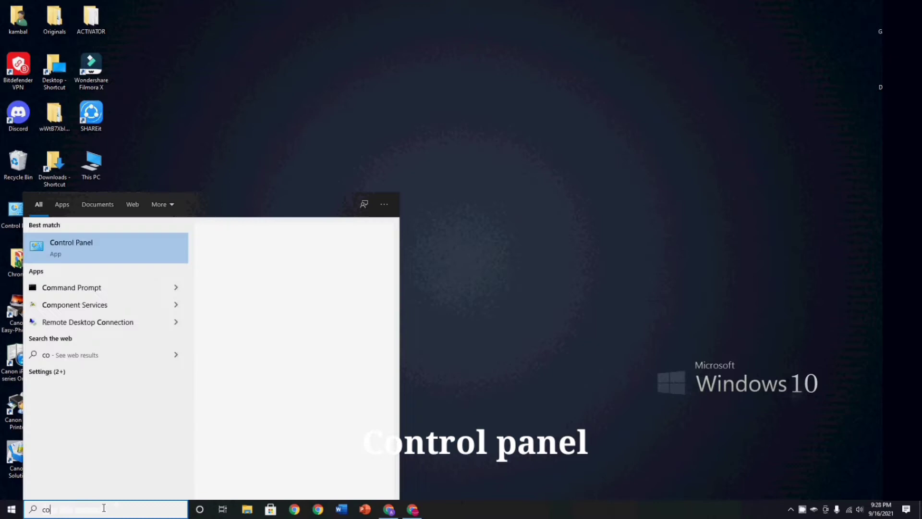
text(ntrol)
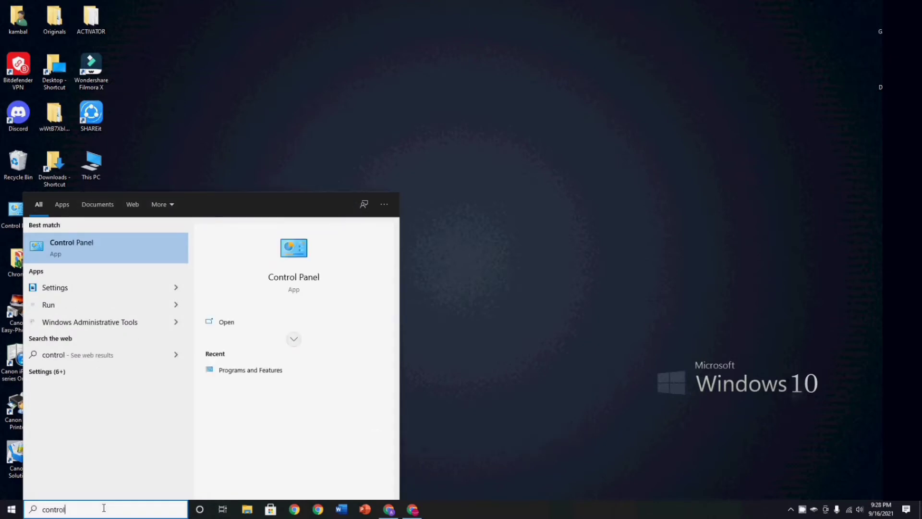
text( panel)
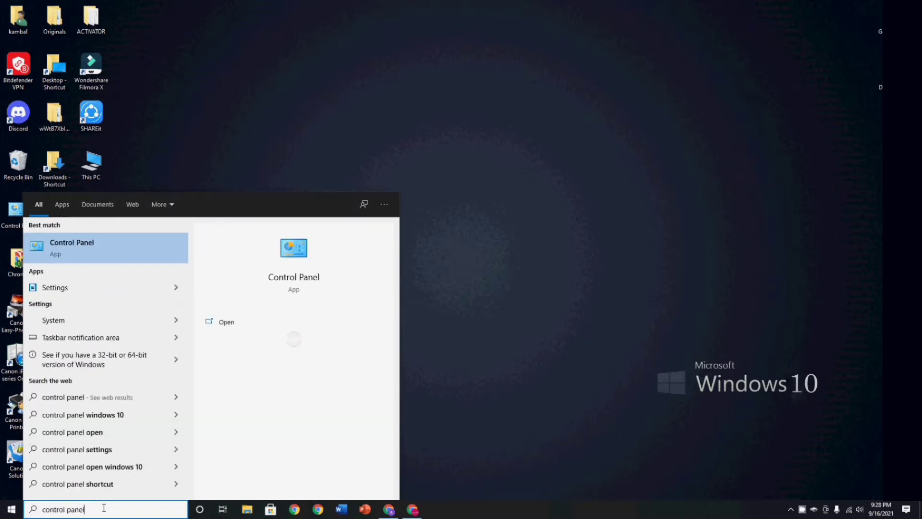
click(145, 244)
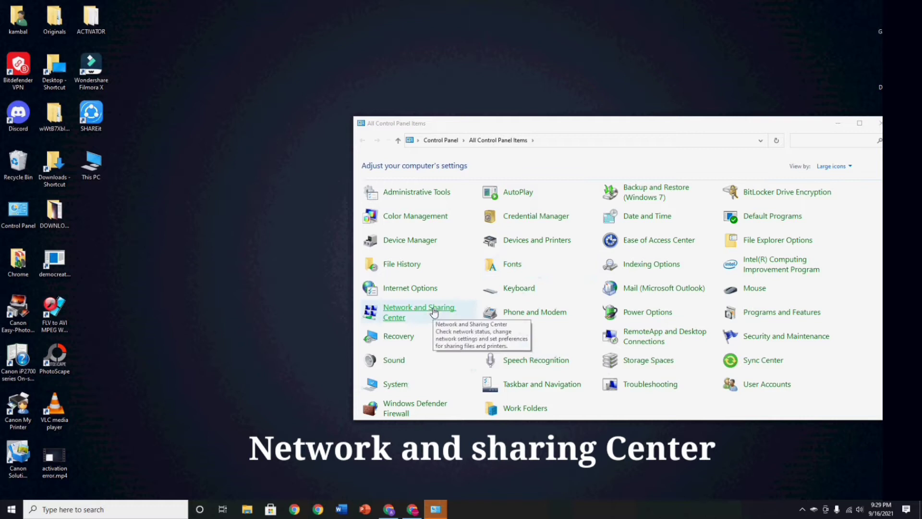
click(435, 312)
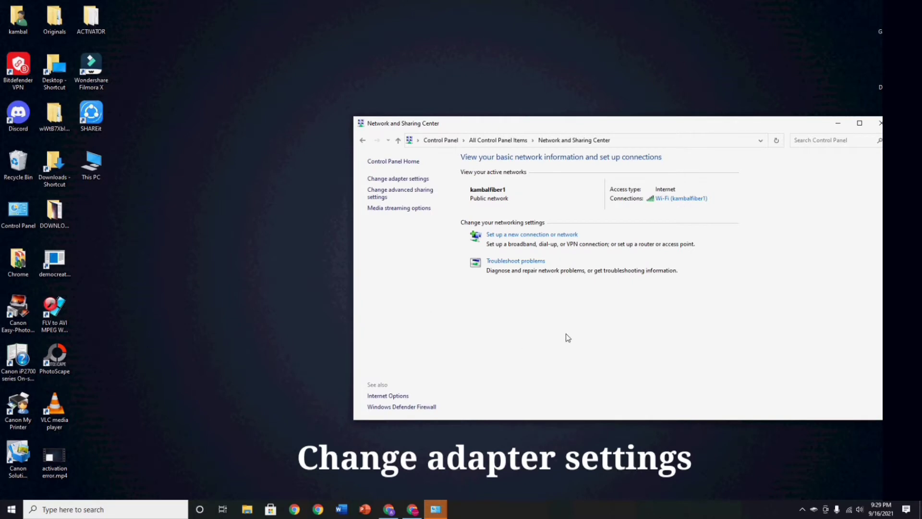
Open the Wi-Fi adapter's Properties from adapter settings and select Internet Protocol Version 4 (TCP/IPv4).
click(403, 181)
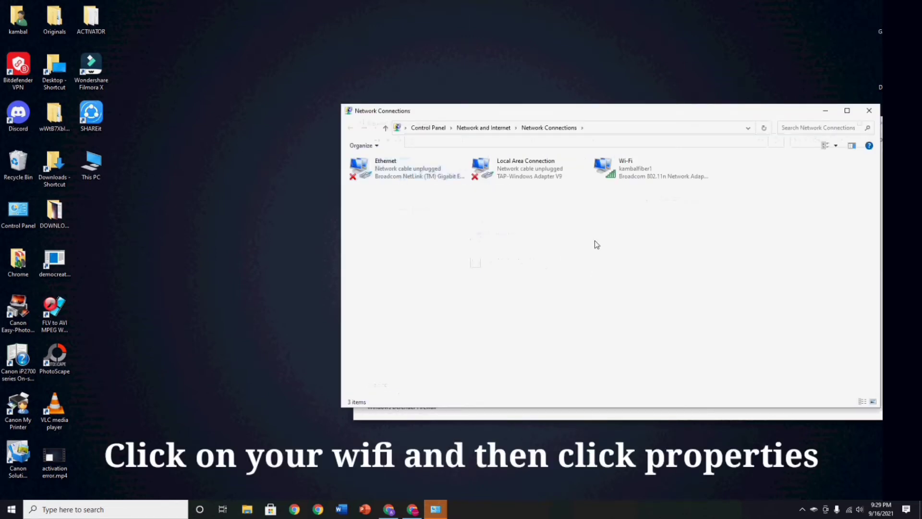
click(606, 174)
right_click(607, 174)
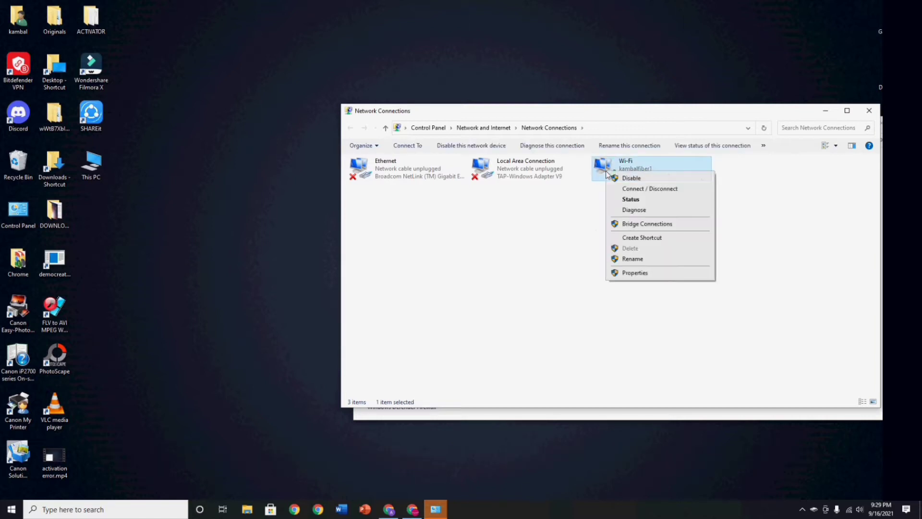
click(633, 273)
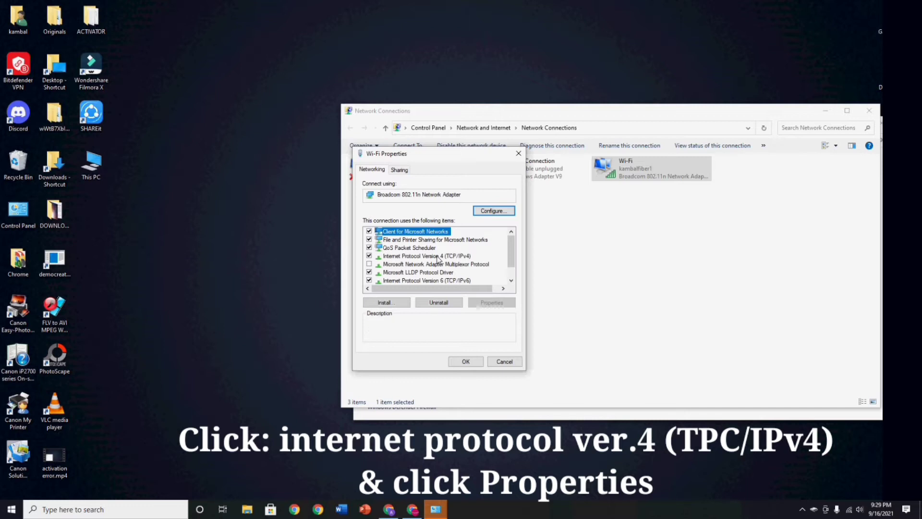
click(438, 257)
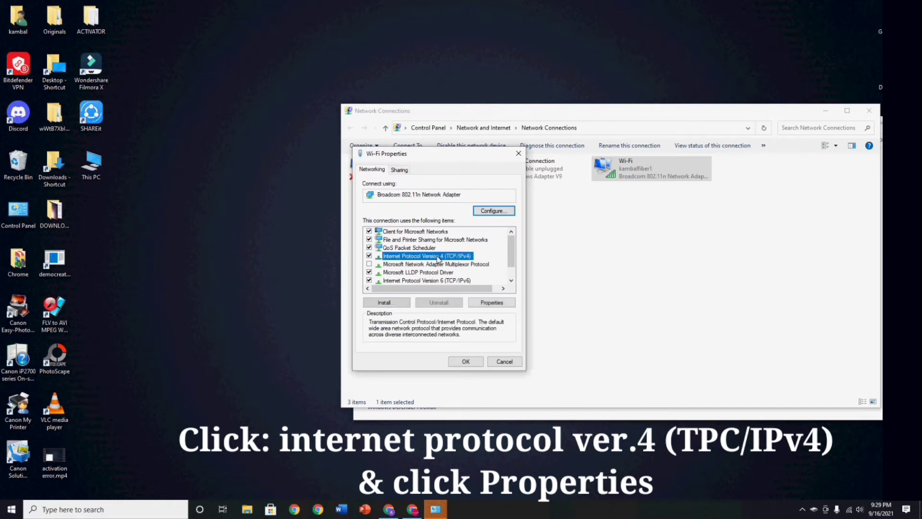
Set the IPv4 preferred DNS to 8.8.8.8 and alternate DNS to 8.8.4.4.
click(490, 302)
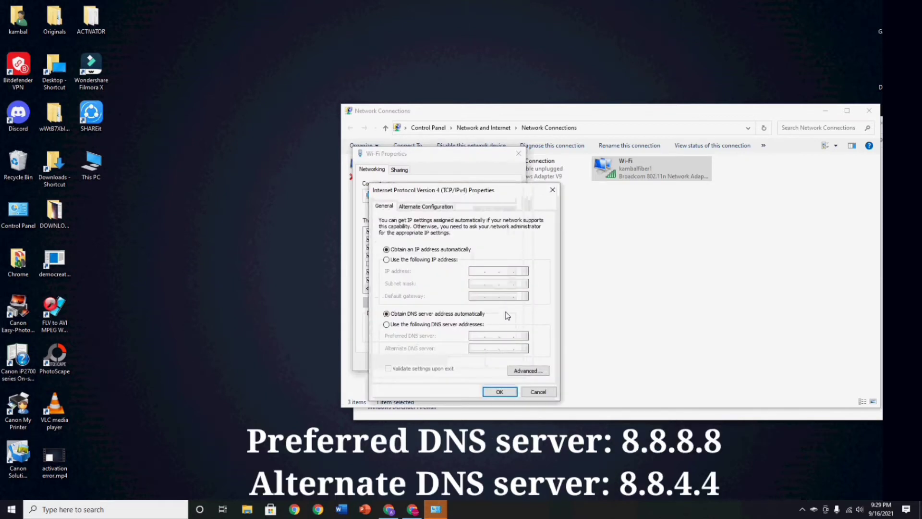
click(387, 325)
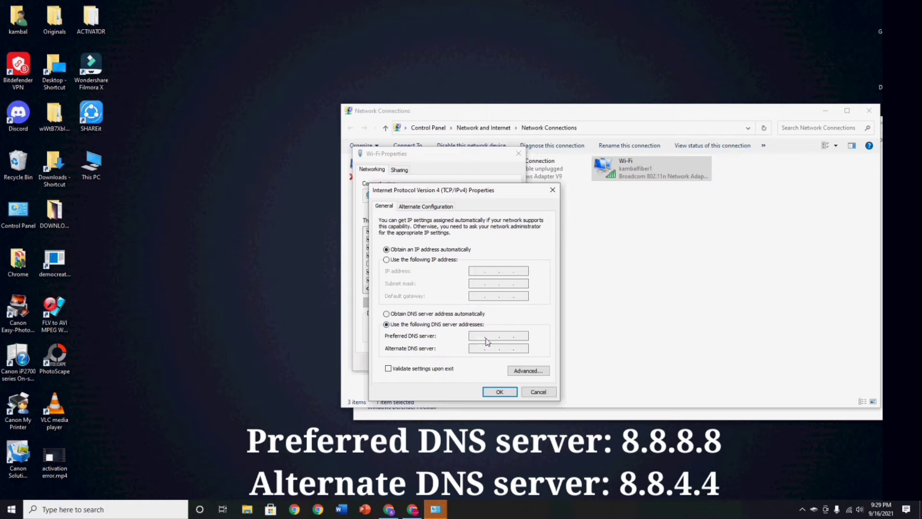
text(8.8.8.8)
click(478, 350)
text(8.8.4.4)
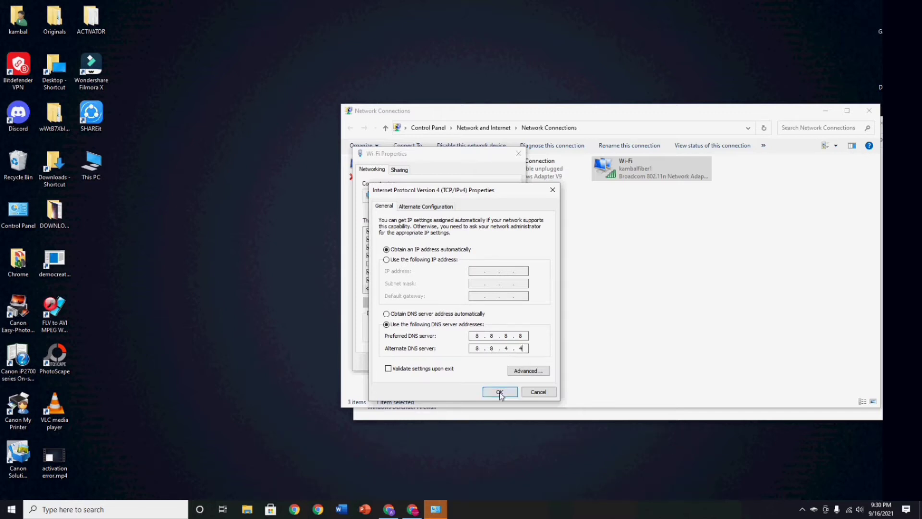
click(499, 392)
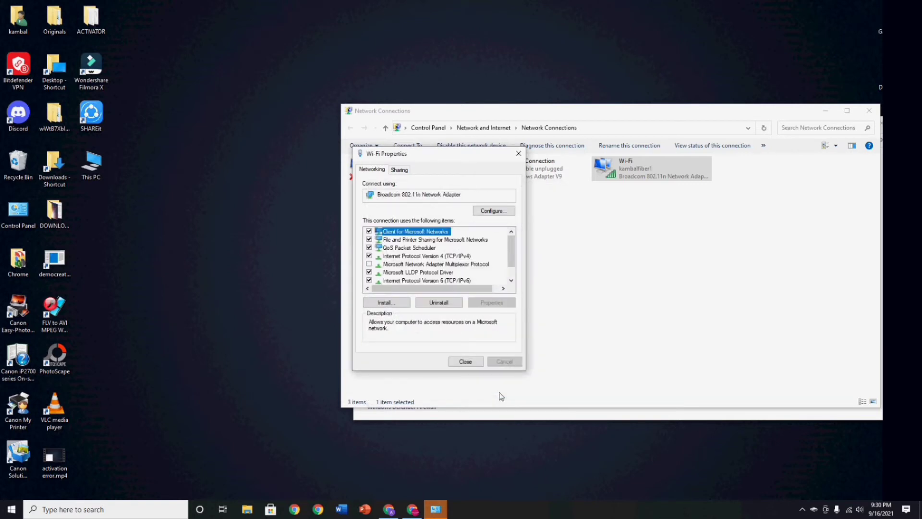
Close Wi-Fi Properties, the network connections list and the Network and Sharing Center.
click(477, 362)
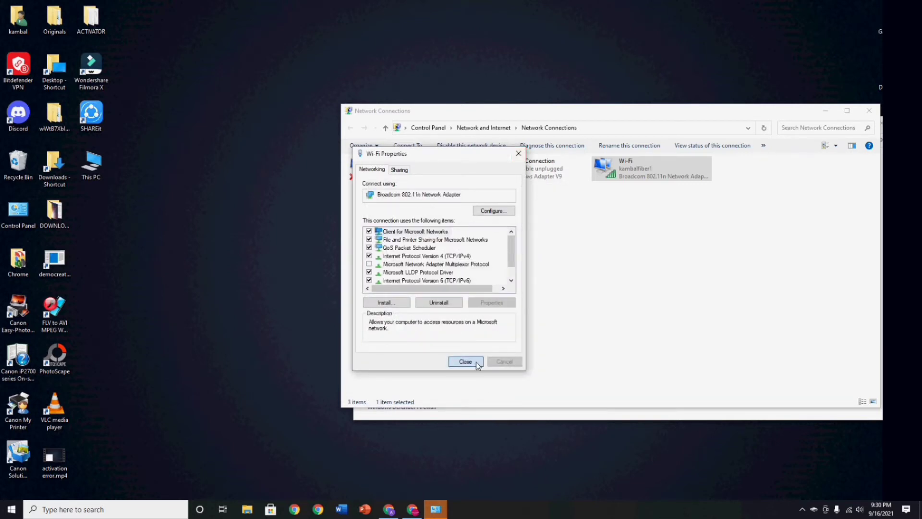
click(869, 111)
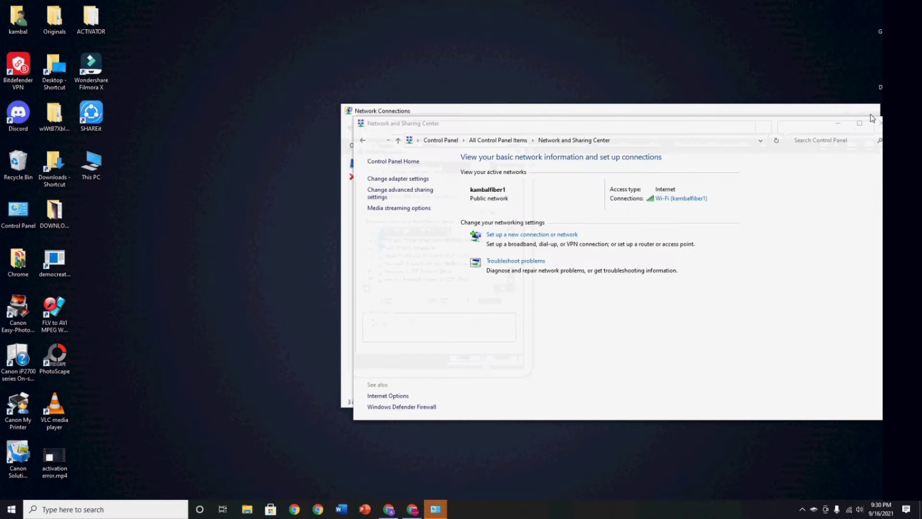
click(877, 124)
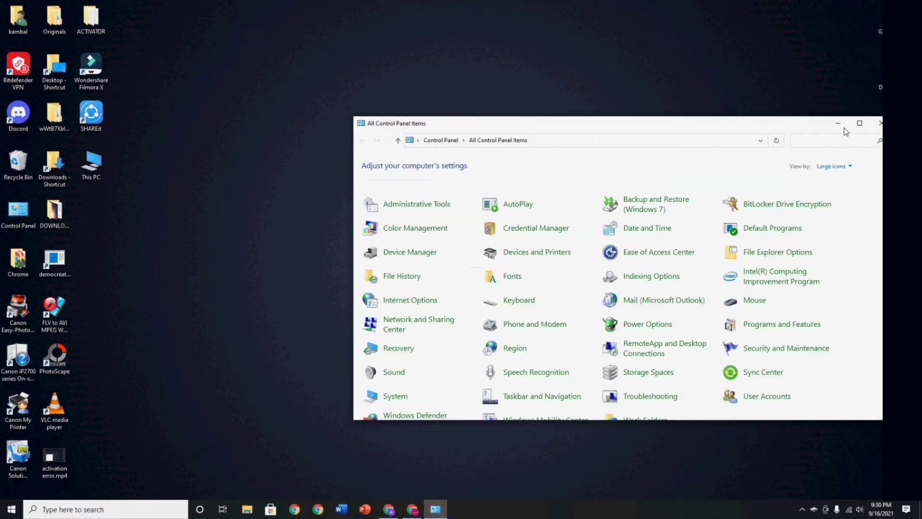
Close Control Panel, then search 'command' and run Command Prompt as administrator.
click(877, 125)
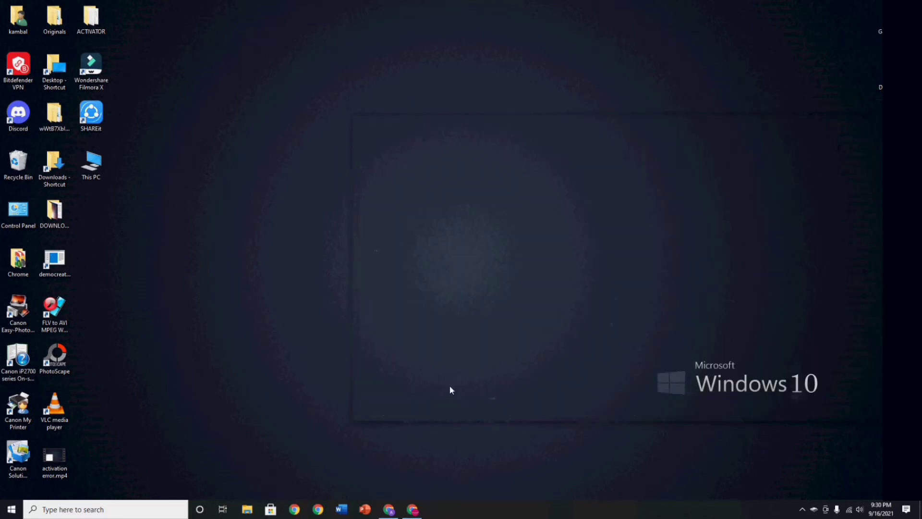
click(60, 510)
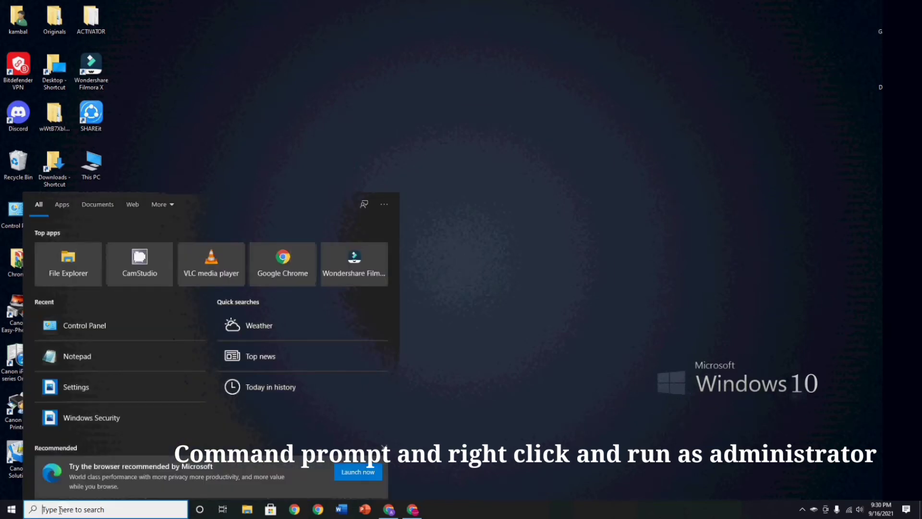
text(command)
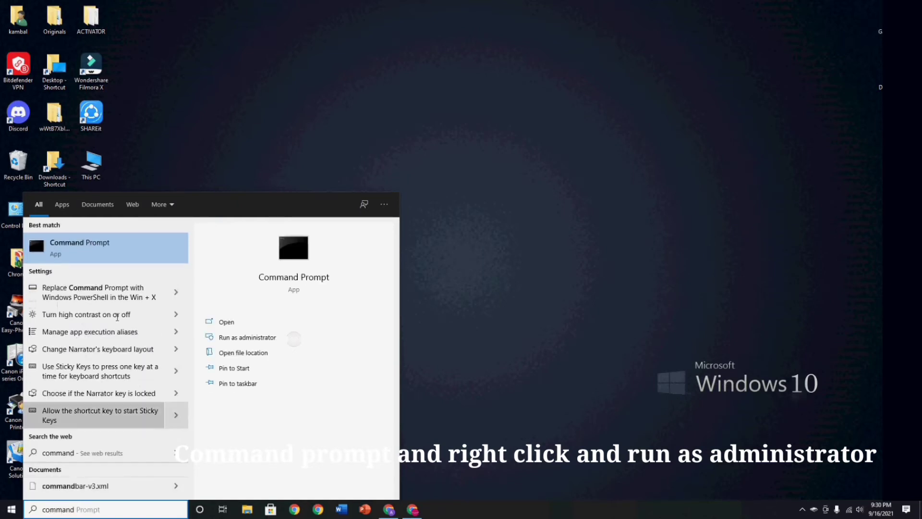
right_click(136, 240)
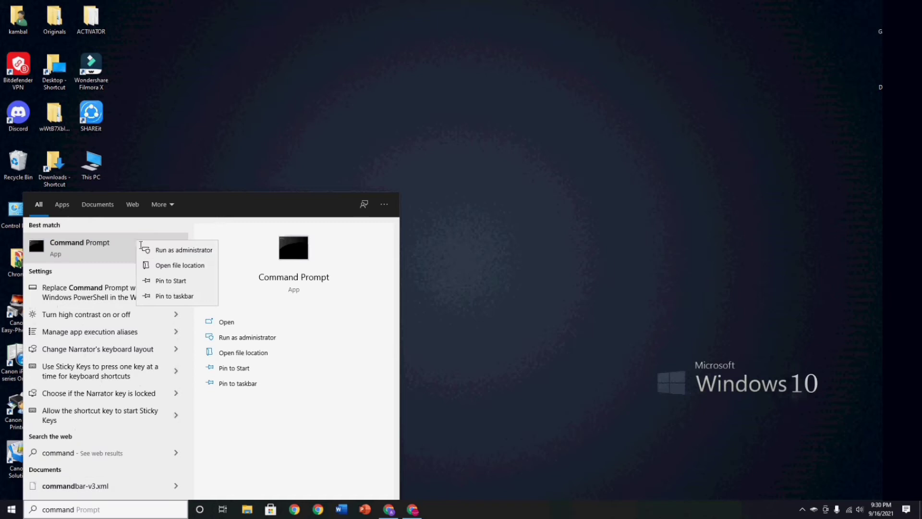
click(158, 249)
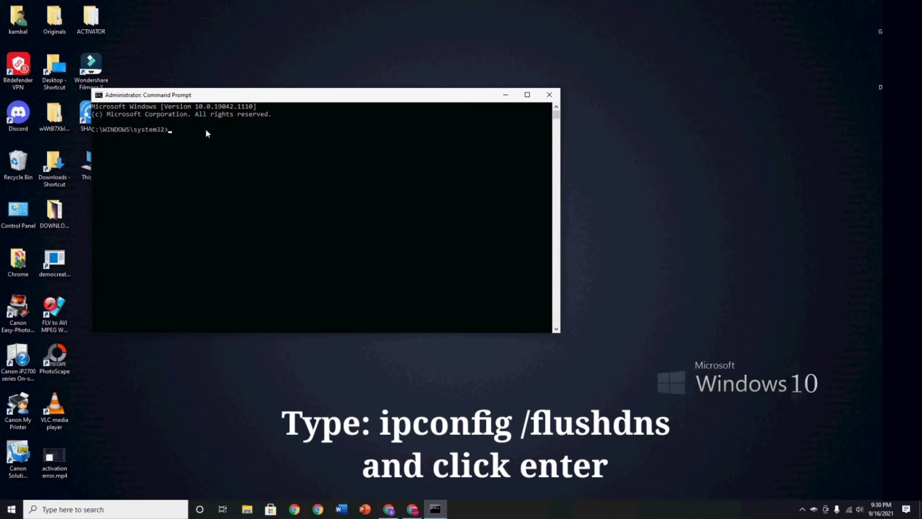
Maximize the admin prompt and run ipconfig /flushdns, then netsh winsock reset.
click(527, 94)
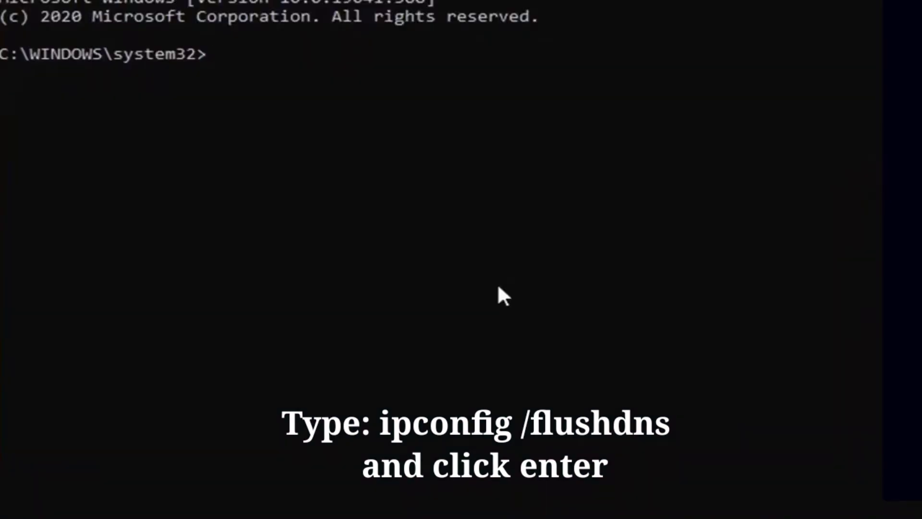
text(ipconfig)
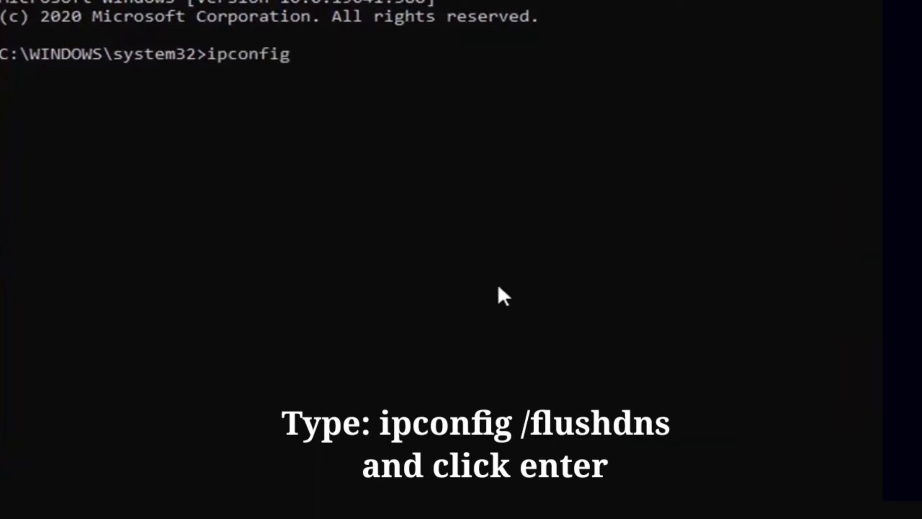
text( /flus)
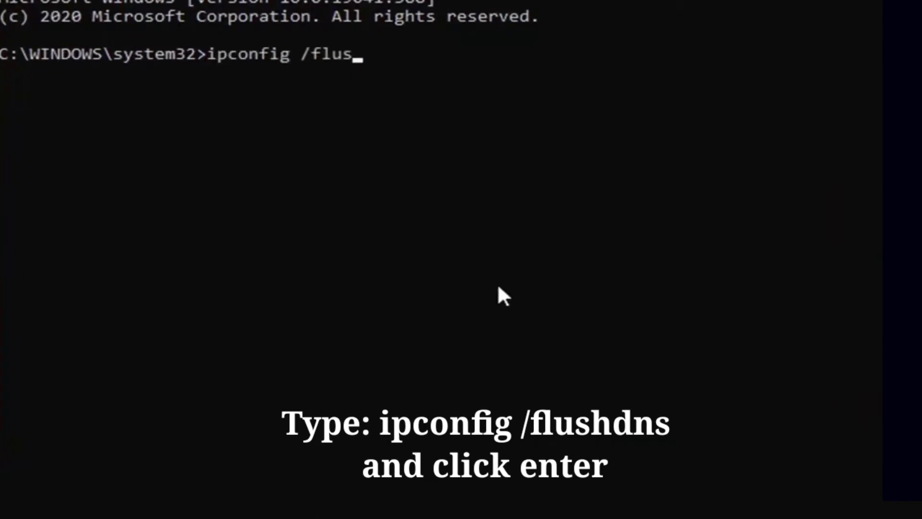
text(hdns)
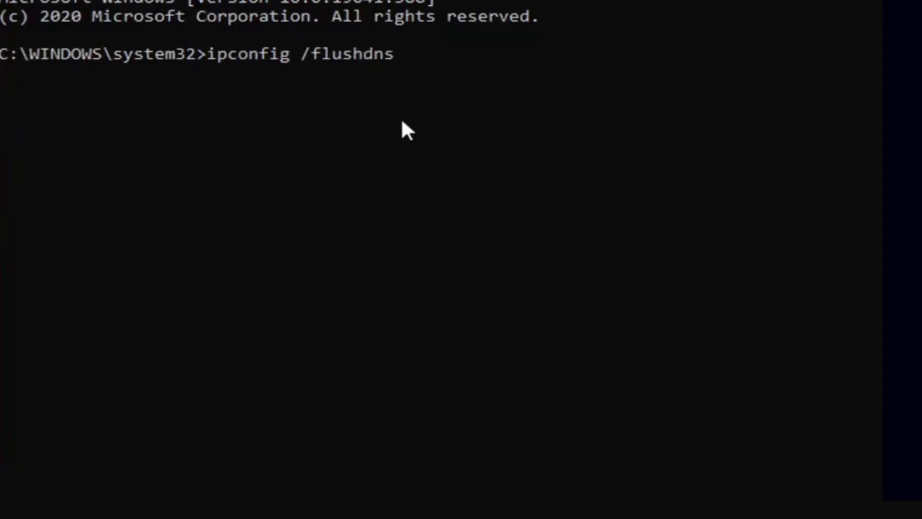
key(Return)
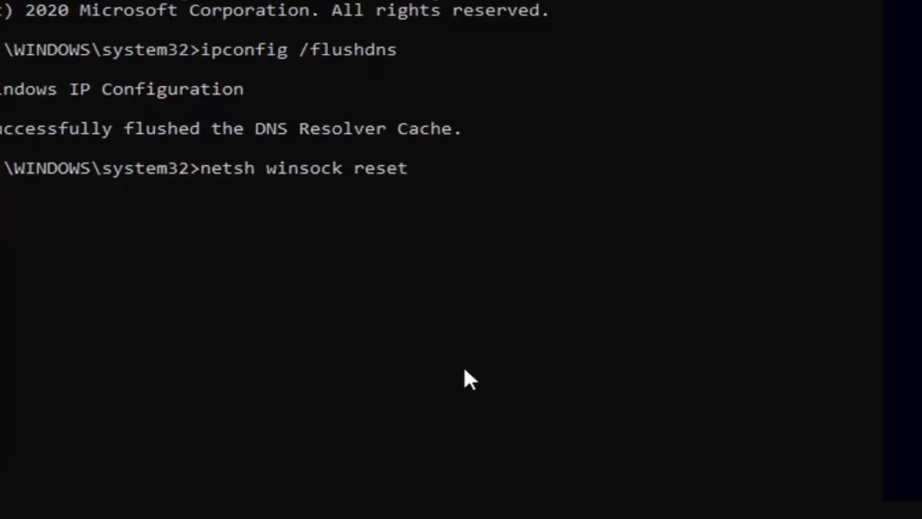
key(Return)
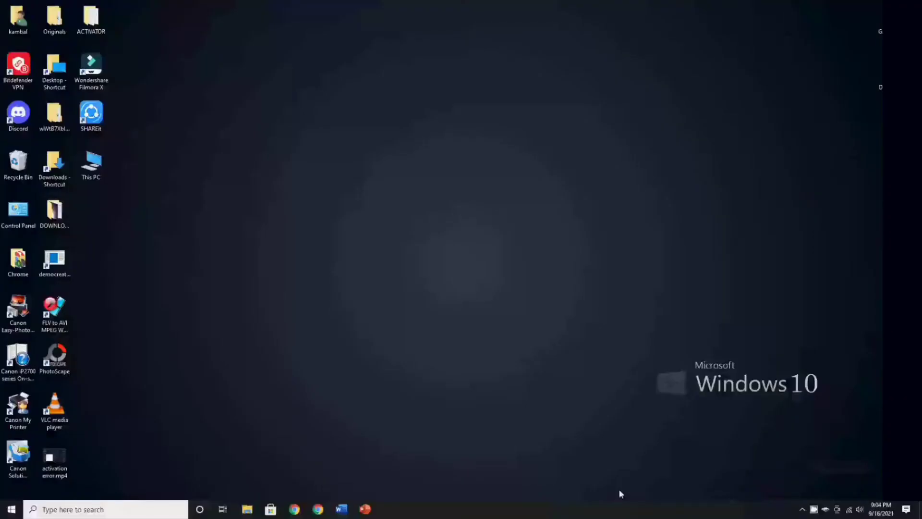
Bring up the Start menu's Power options to restart the PC.
click(11, 510)
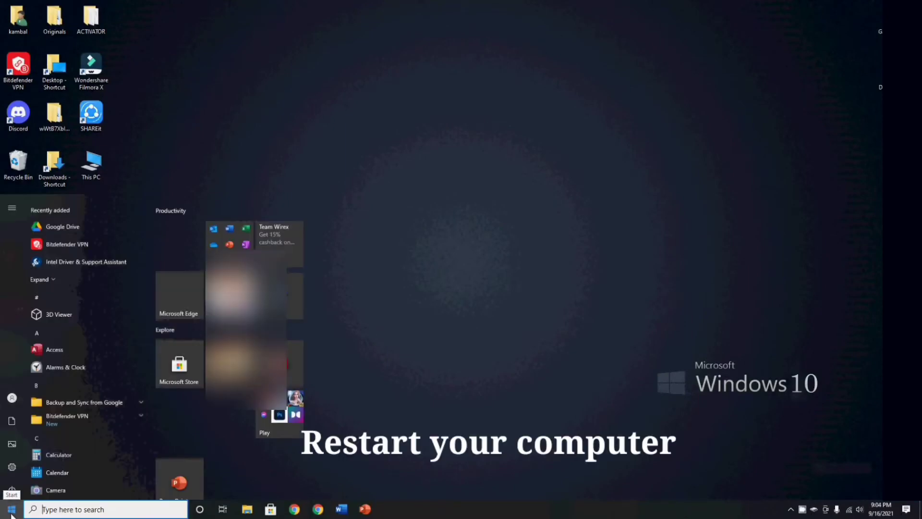
mouse_move(10, 488)
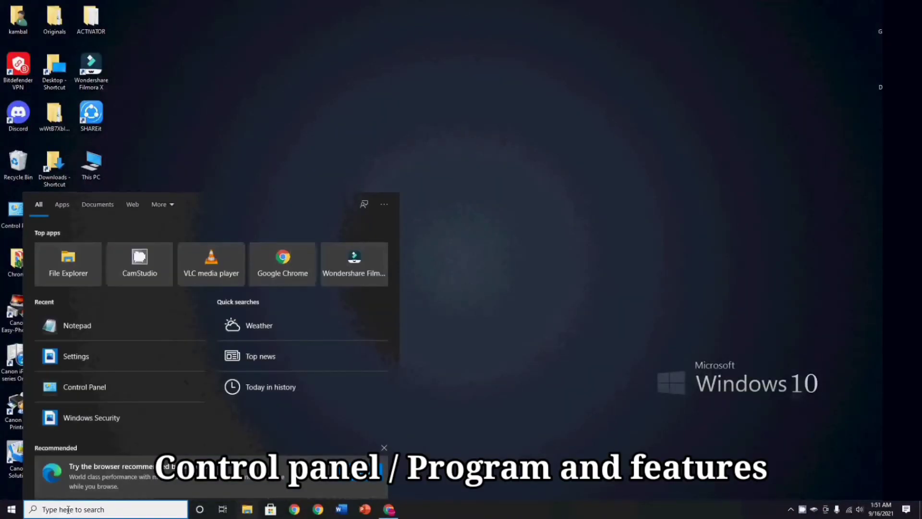
In Control Panel's Programs and Features, choose Change for Microsoft Office Professional 2016.
text(o)
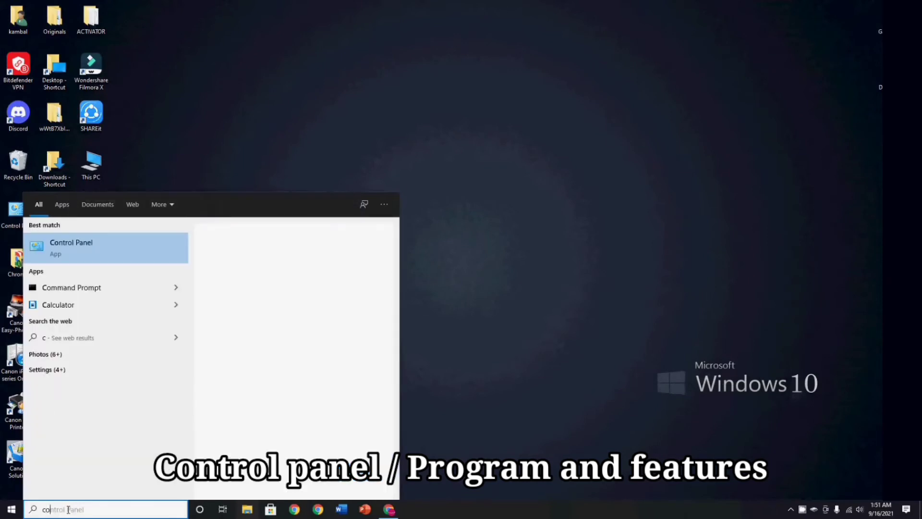
text(ntrol)
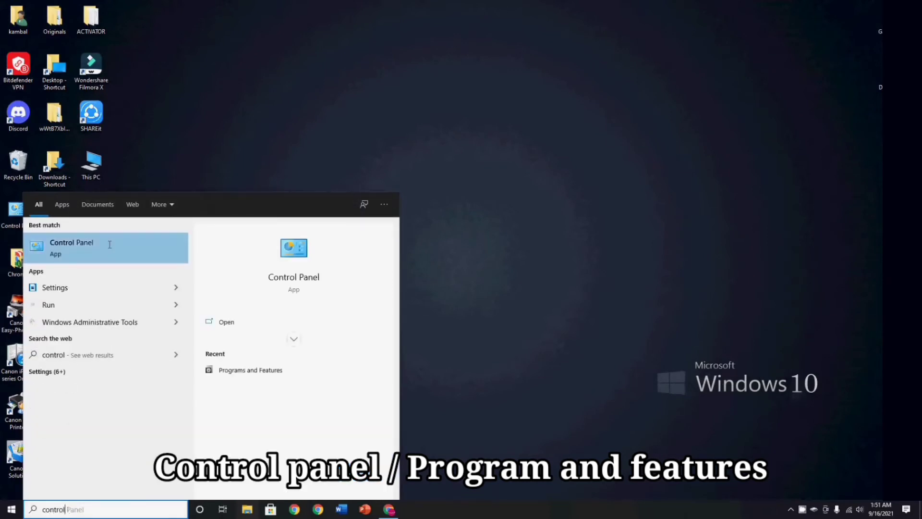
click(109, 244)
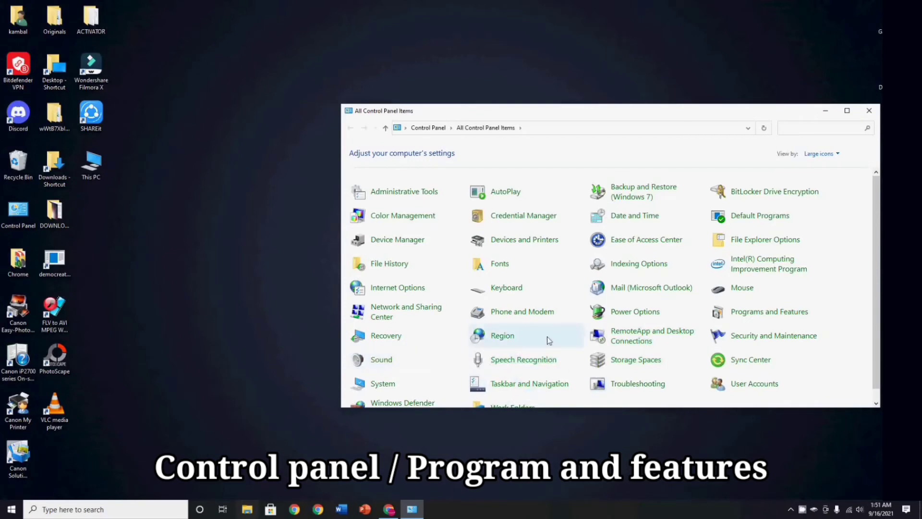
click(740, 312)
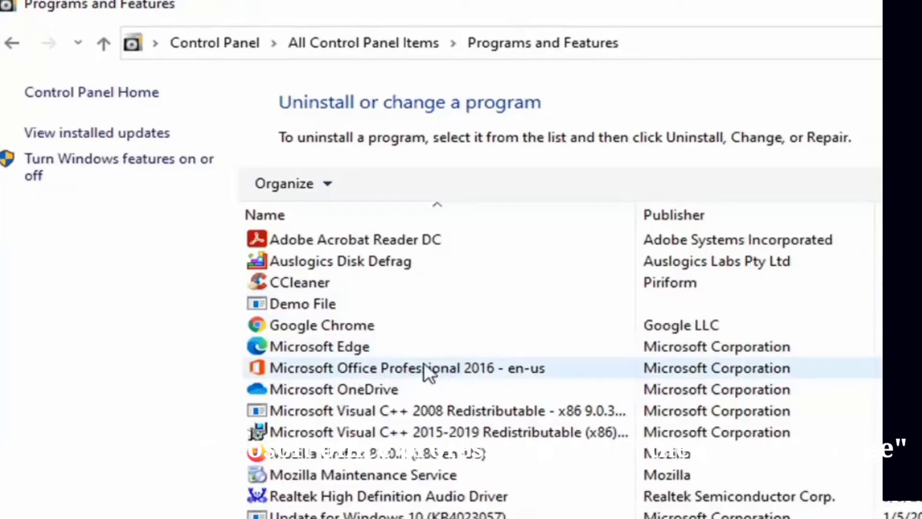
click(362, 370)
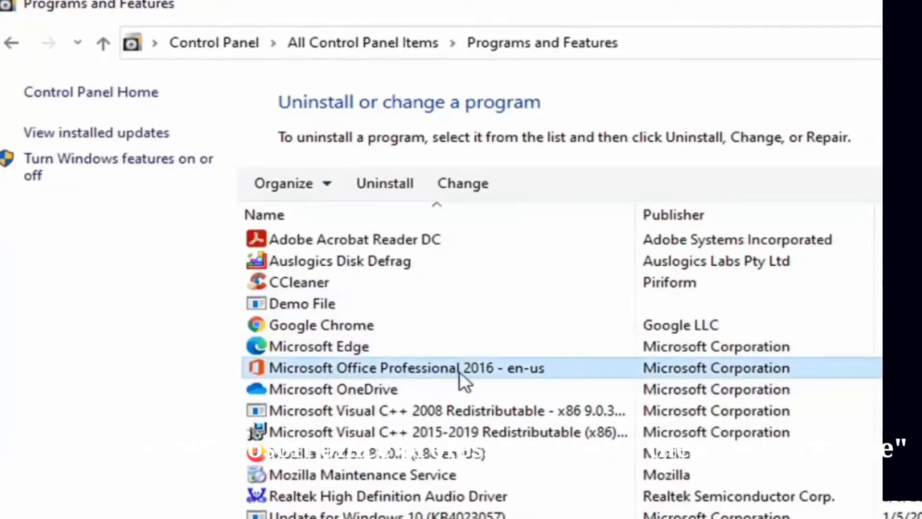
click(473, 184)
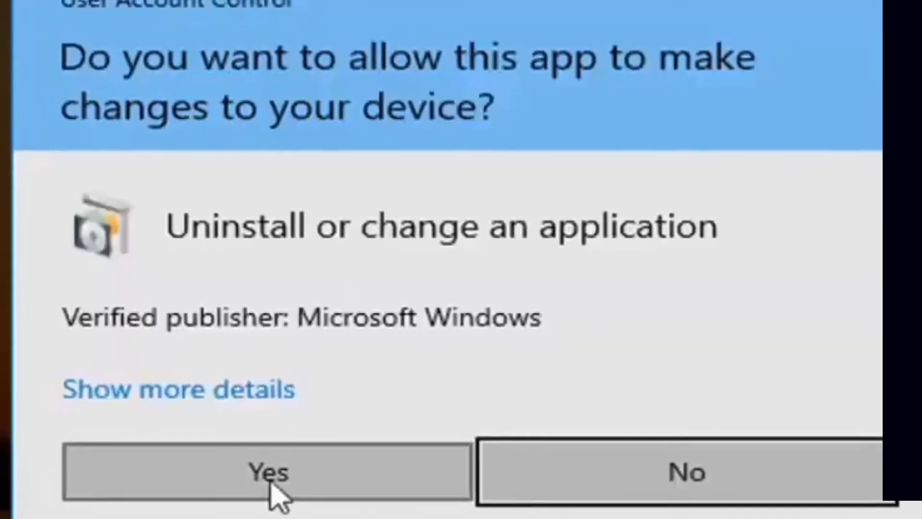
Approve the UAC prompt and start a Quick Repair of Office 2016.
click(264, 476)
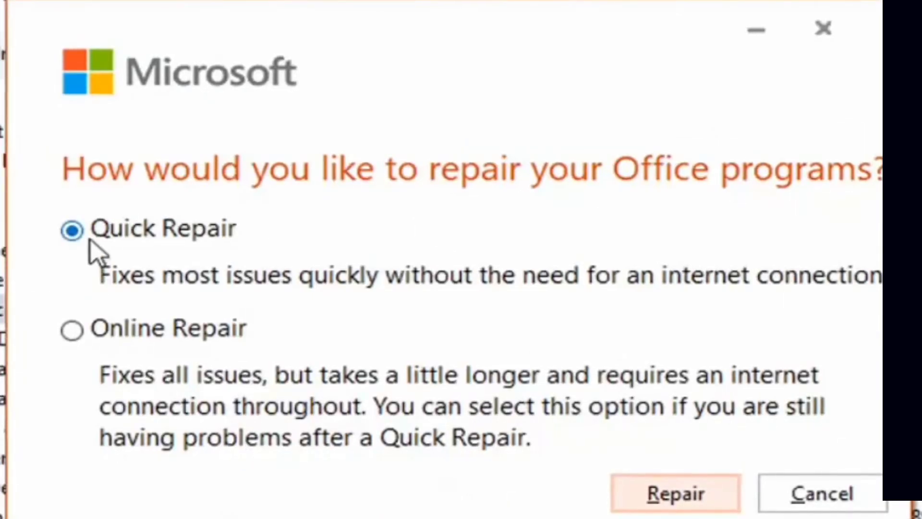
click(670, 492)
click(611, 429)
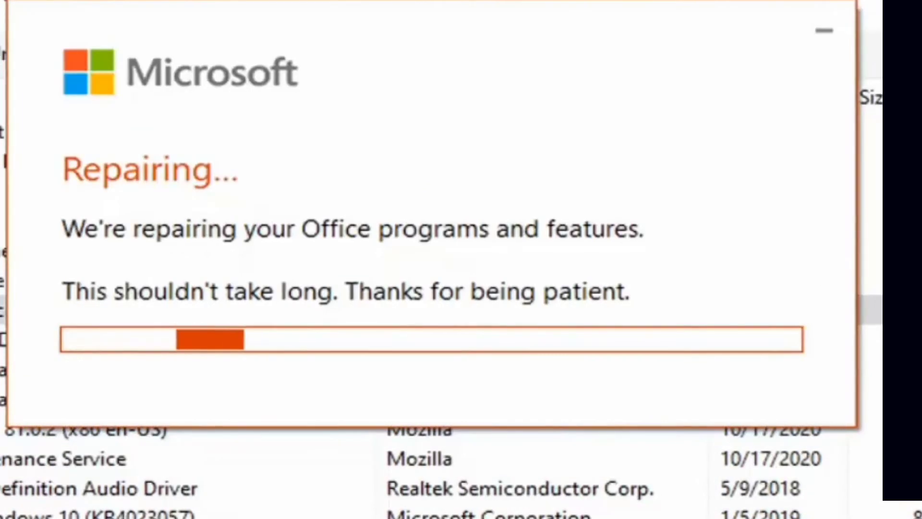